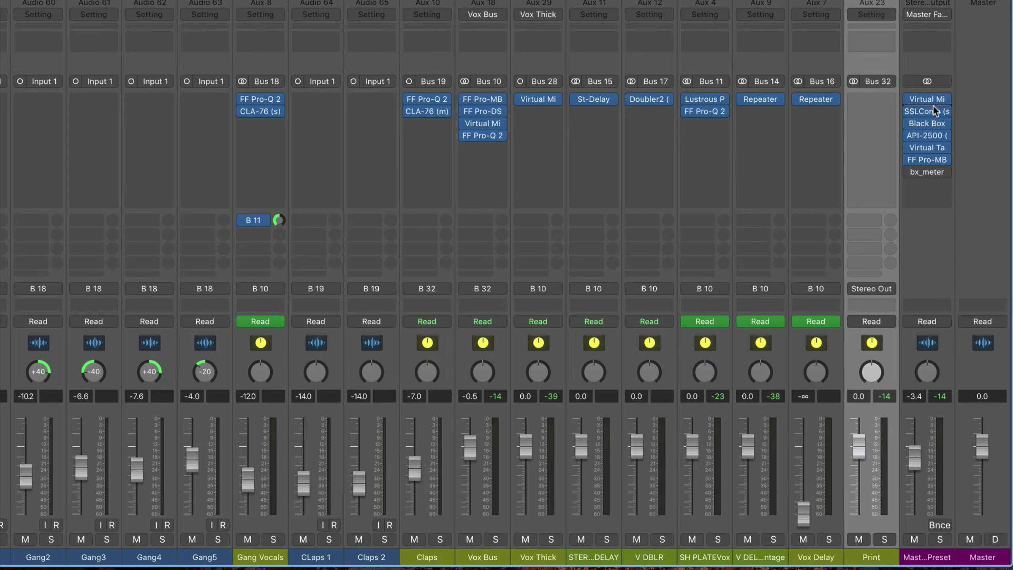
Open the Virtual Mix Rack on the master output channel and move its window to the middle of the screen.
scroll(929, 285, "left", 3)
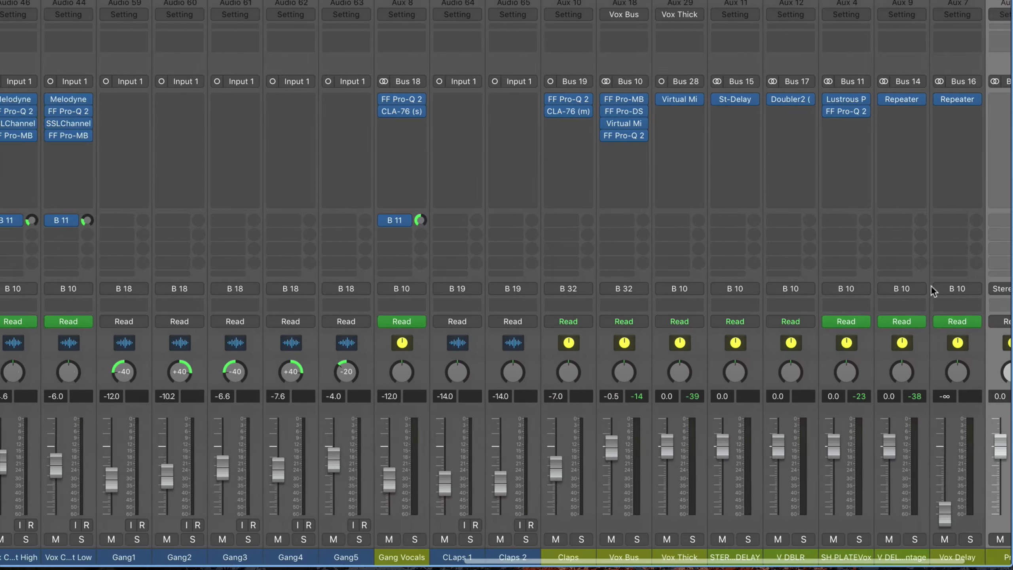
scroll(930, 285, "right", 3)
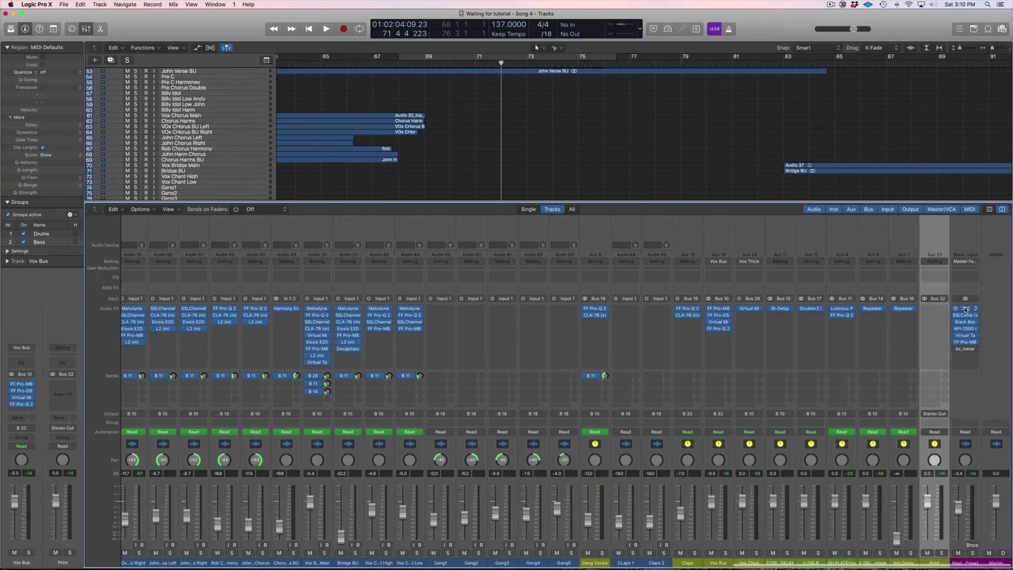
left_click(926, 100)
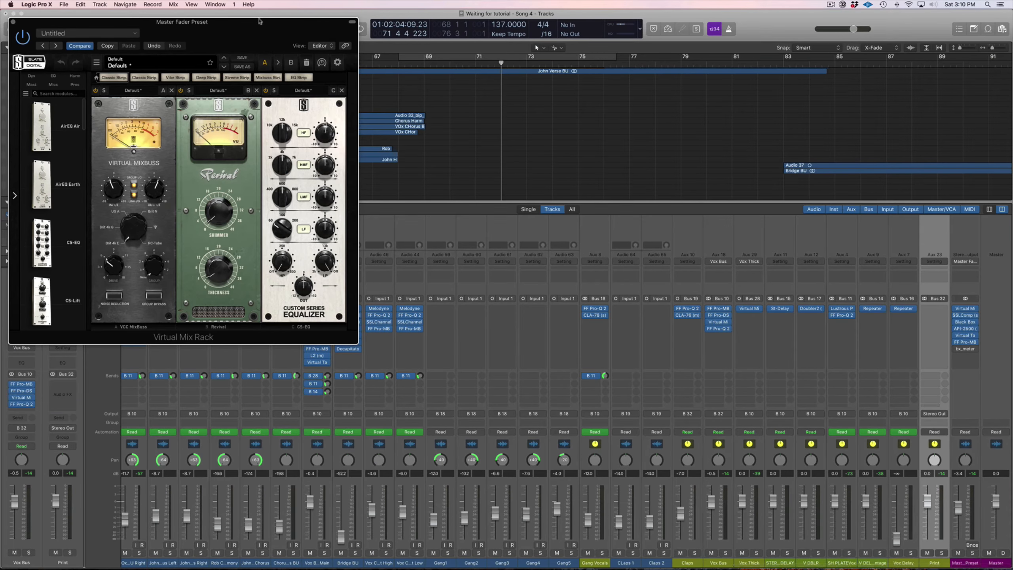
left_click_drag(239, 28, 626, 108)
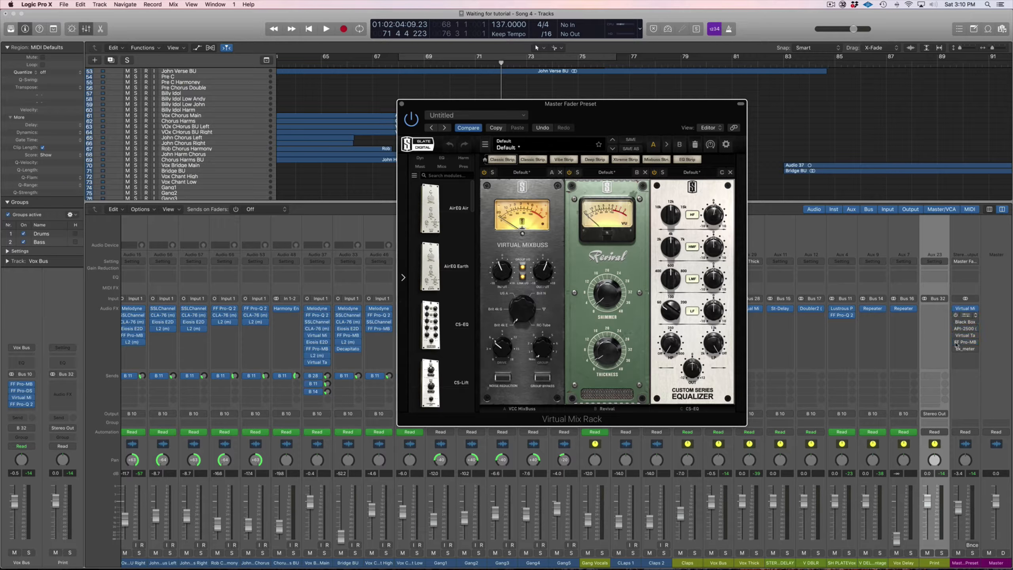
Move the Virtual Mix Rack window clear of the timeline and set a cycle range over the chorus from bar 53 to about bar 66.
scroll(632, 67, "left", 5)
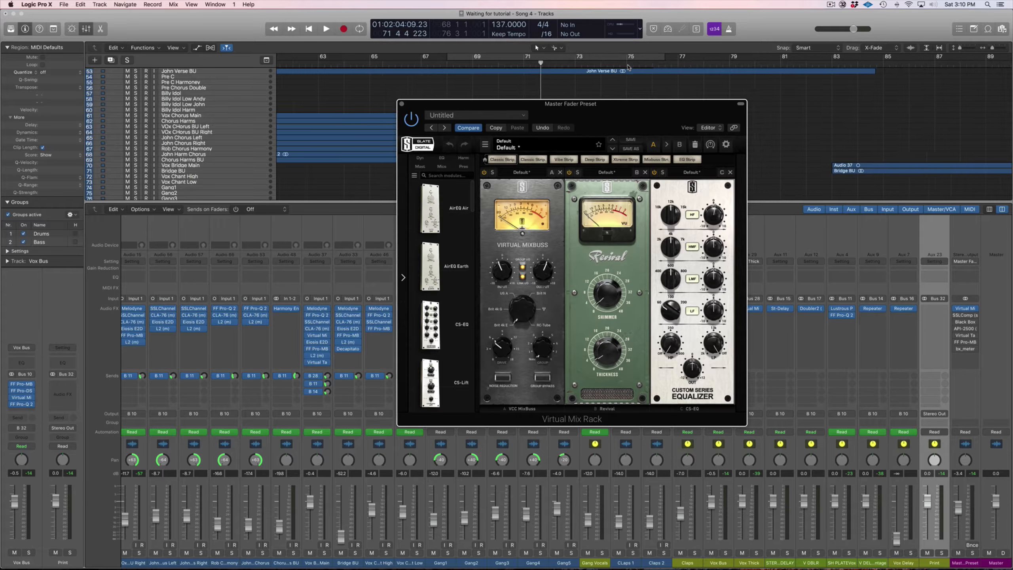
left_click_drag(610, 104, 704, 175)
scroll(703, 129, "left", 2)
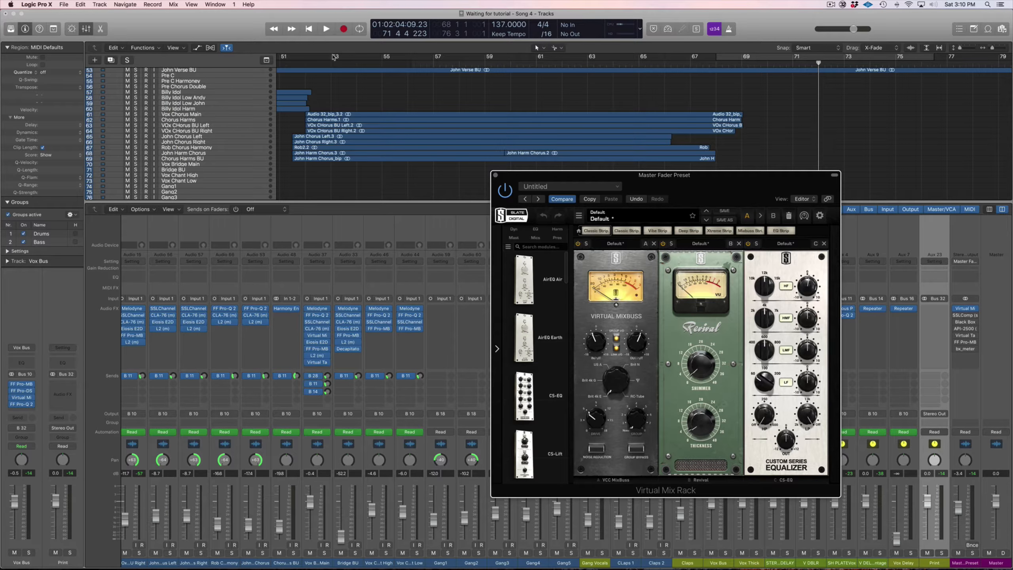
left_click_drag(334, 57, 675, 101)
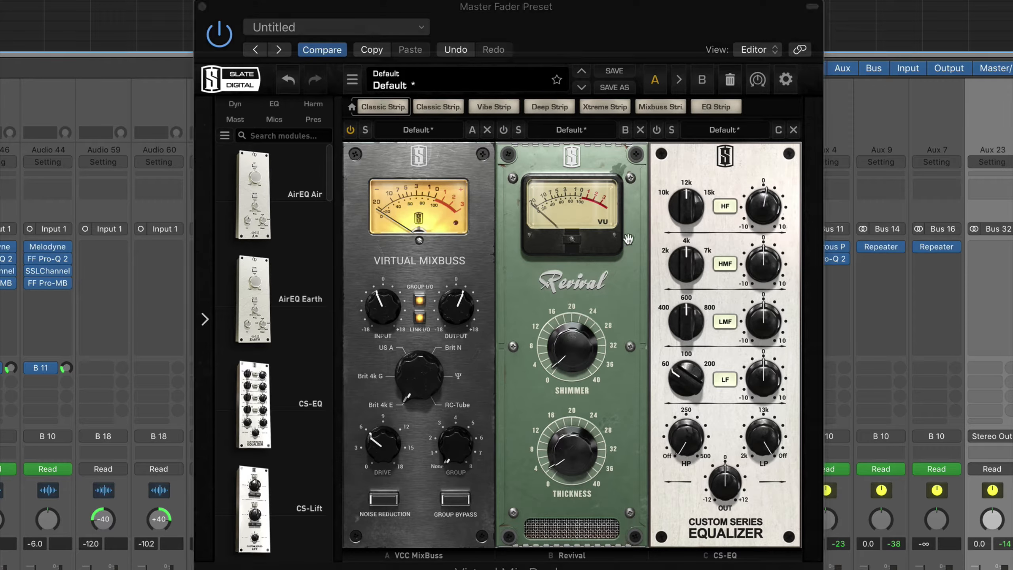
Compare the mix with the VCC MixBuss module bypassed and active during playback, leaving the module switched on.
left_click(351, 131)
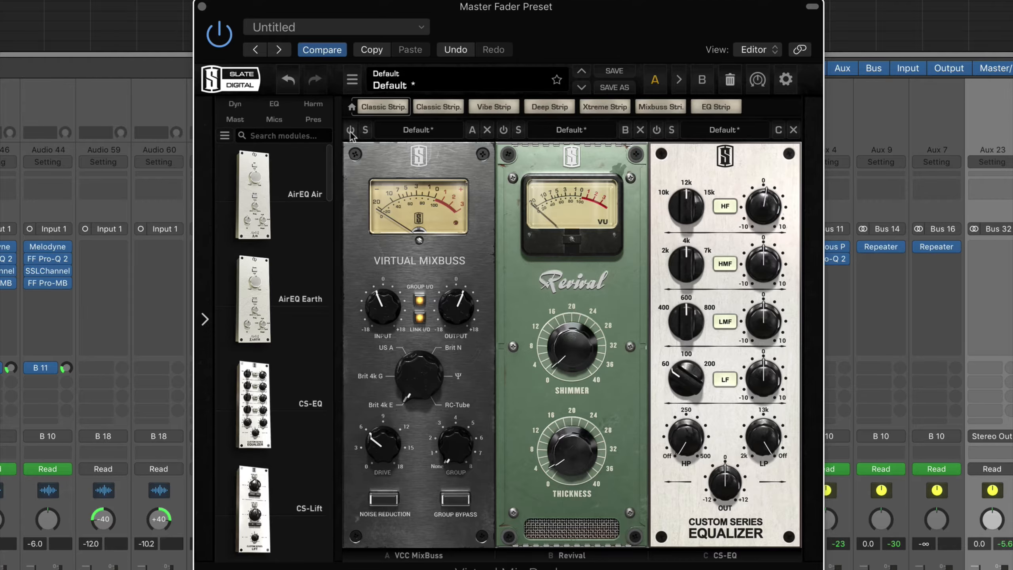
left_click(350, 131)
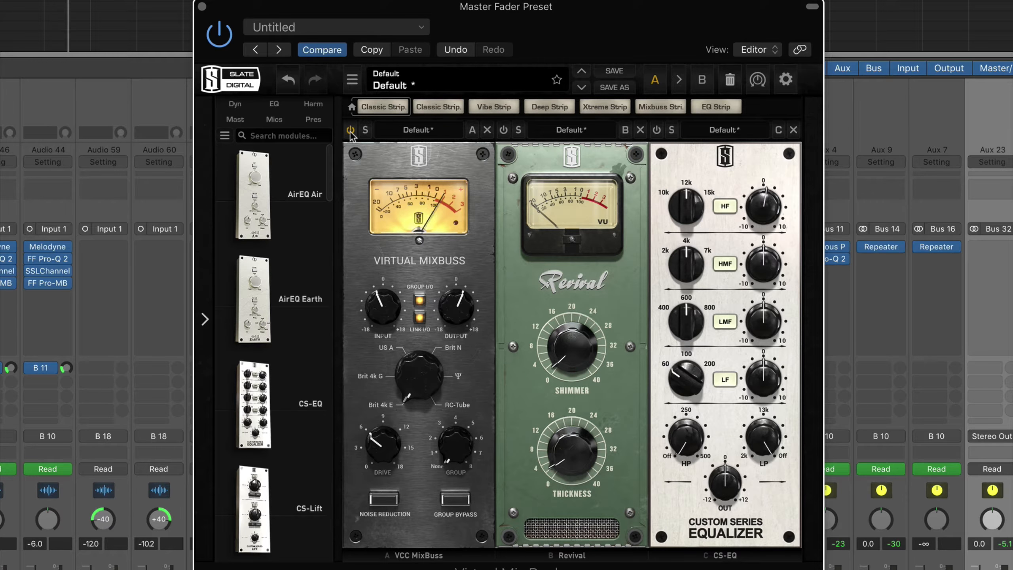
left_click(350, 130)
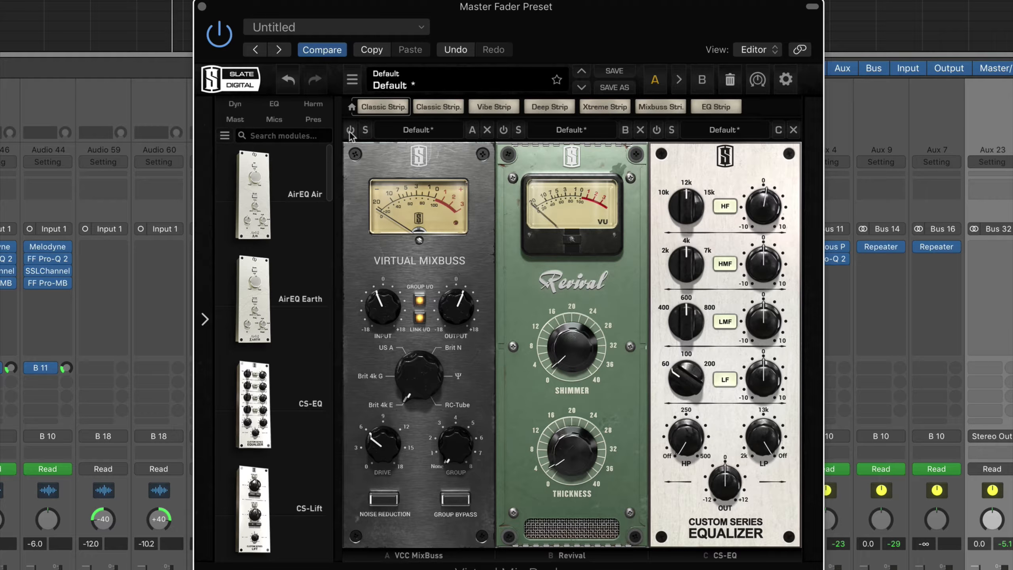
left_click(350, 131)
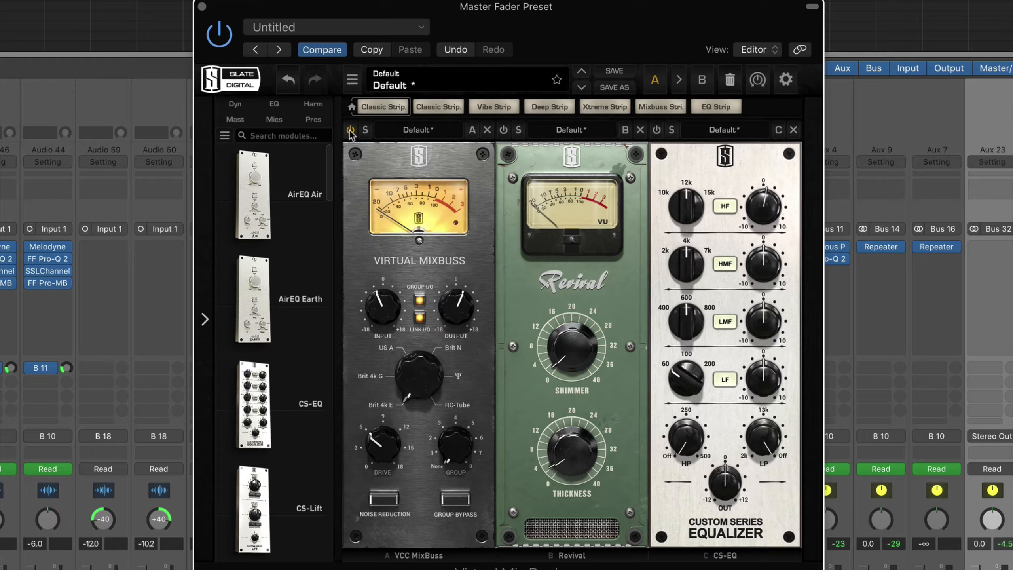
left_click(349, 130)
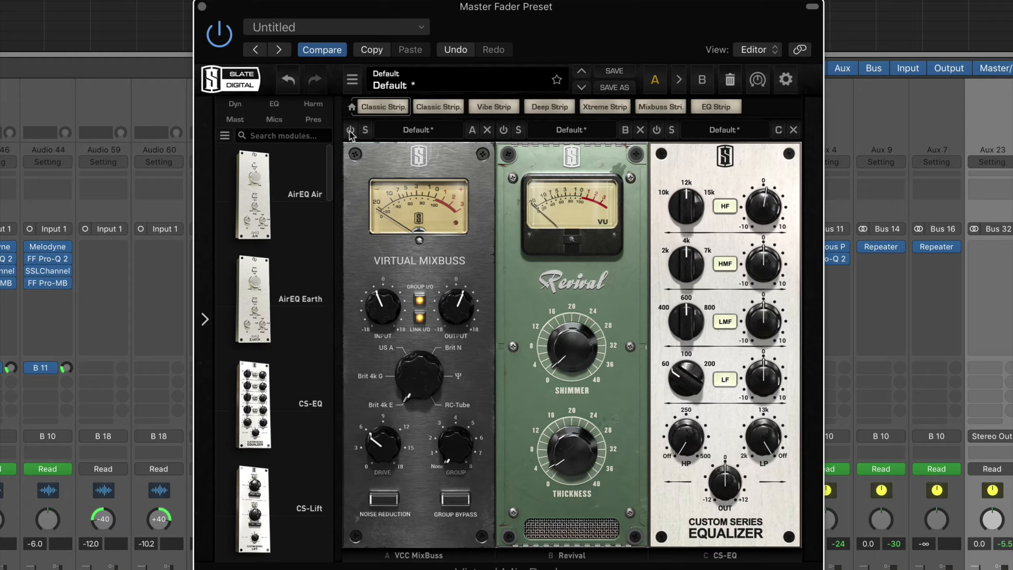
left_click(350, 130)
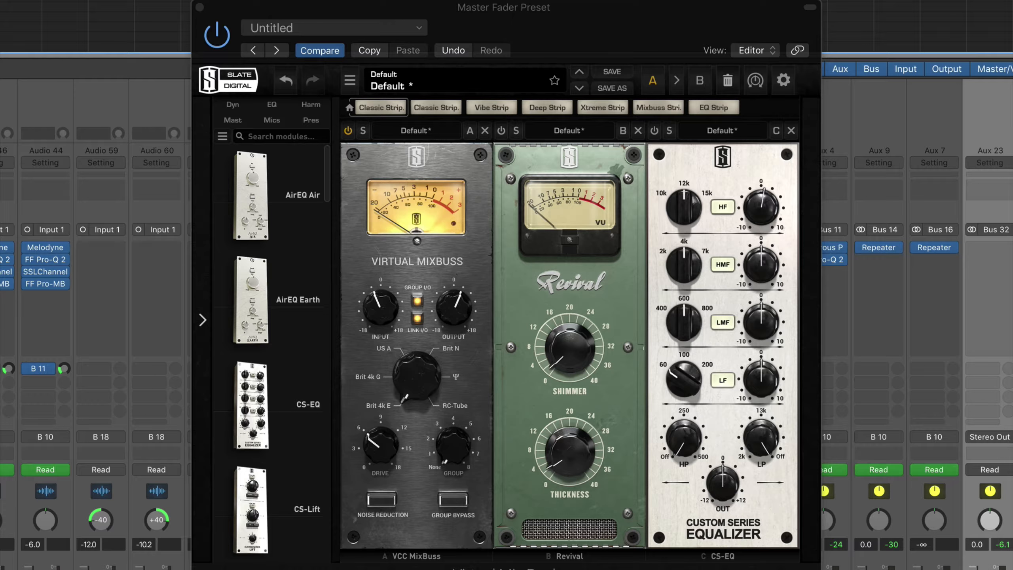
Switch on the Revival module, comparing the mix with and without it during playback, and leave it active.
left_click(502, 131)
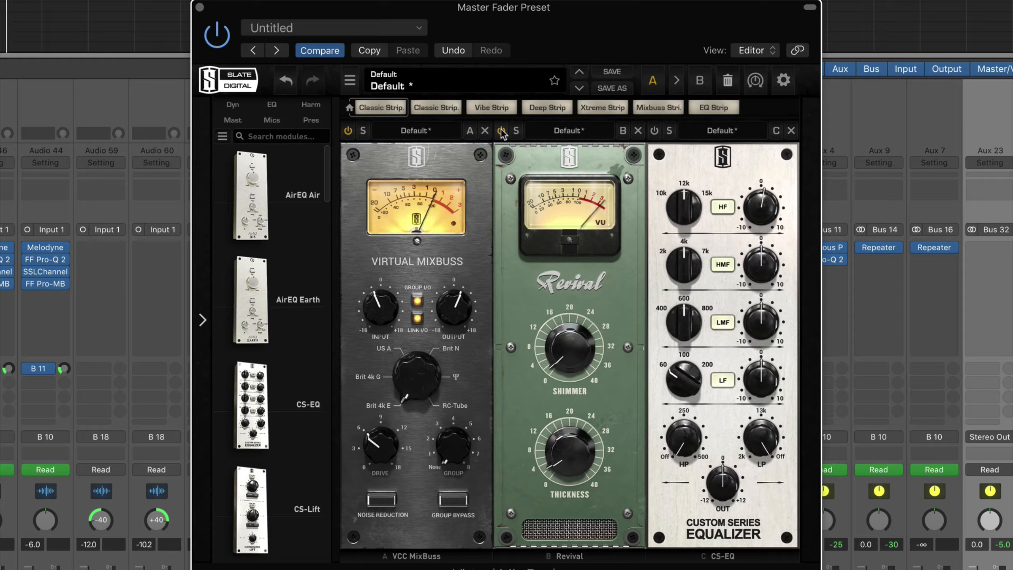
left_click(501, 132)
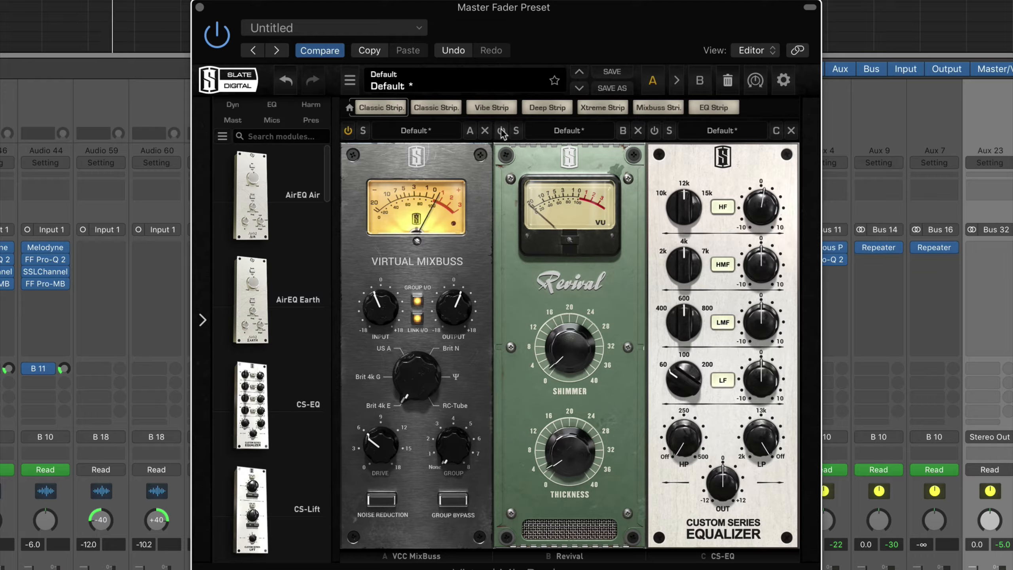
left_click(501, 131)
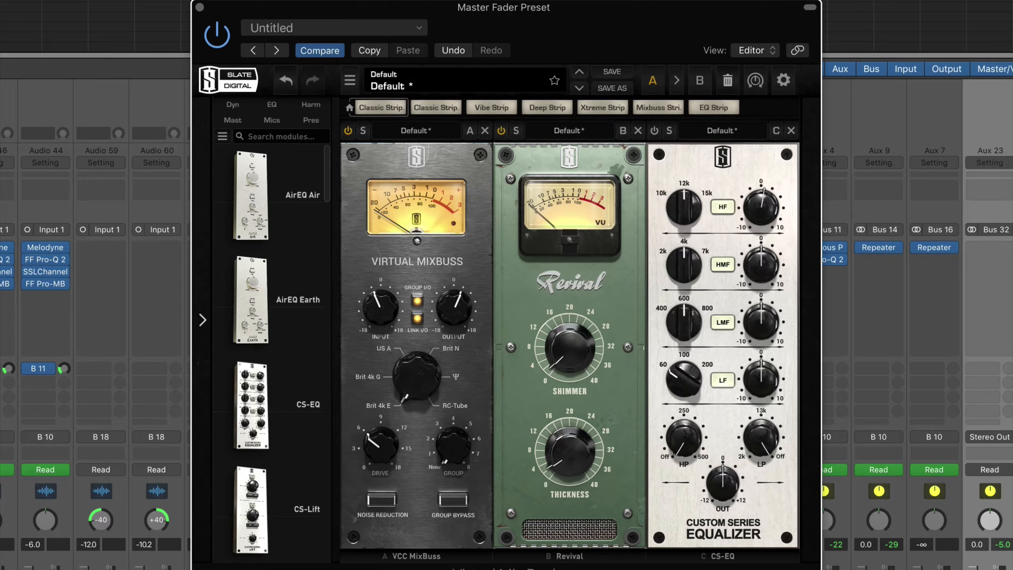
left_click(501, 131)
Switch on the CS-EQ module, comparing it with bypass and leaving it active, and close the Virtual Mix Rack window.
left_click(654, 130)
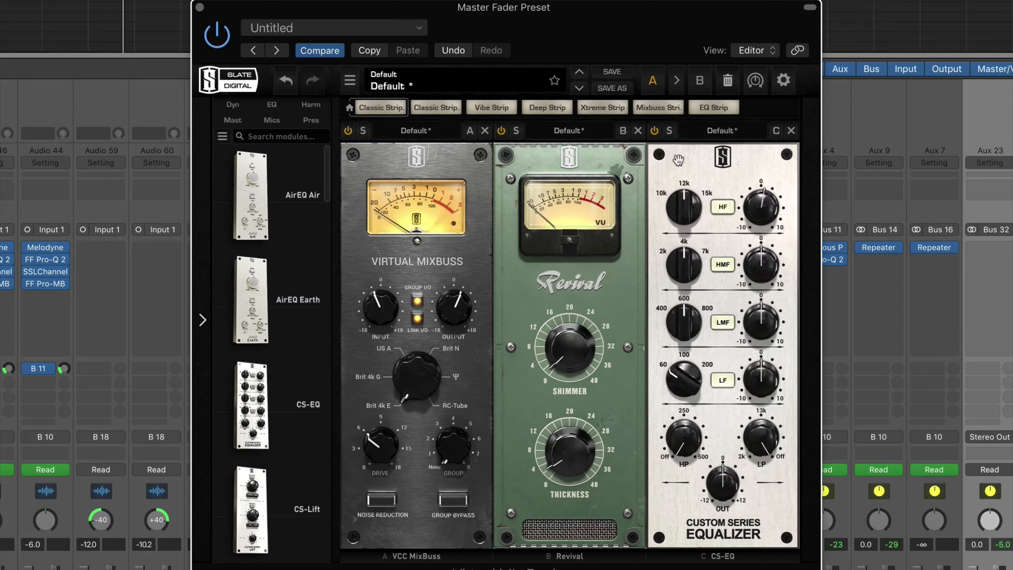
left_click(654, 132)
left_click(654, 132)
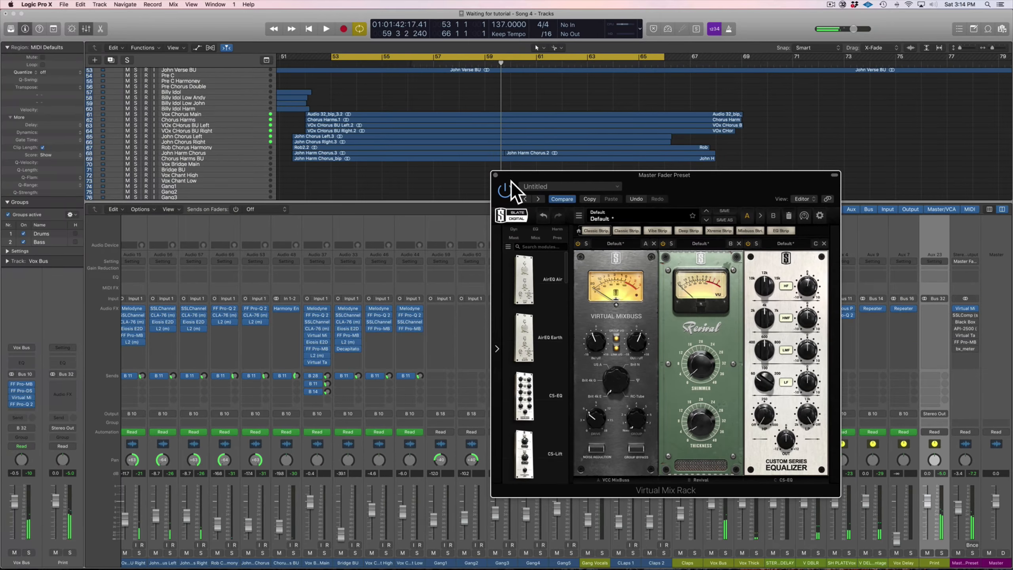
left_click(495, 175)
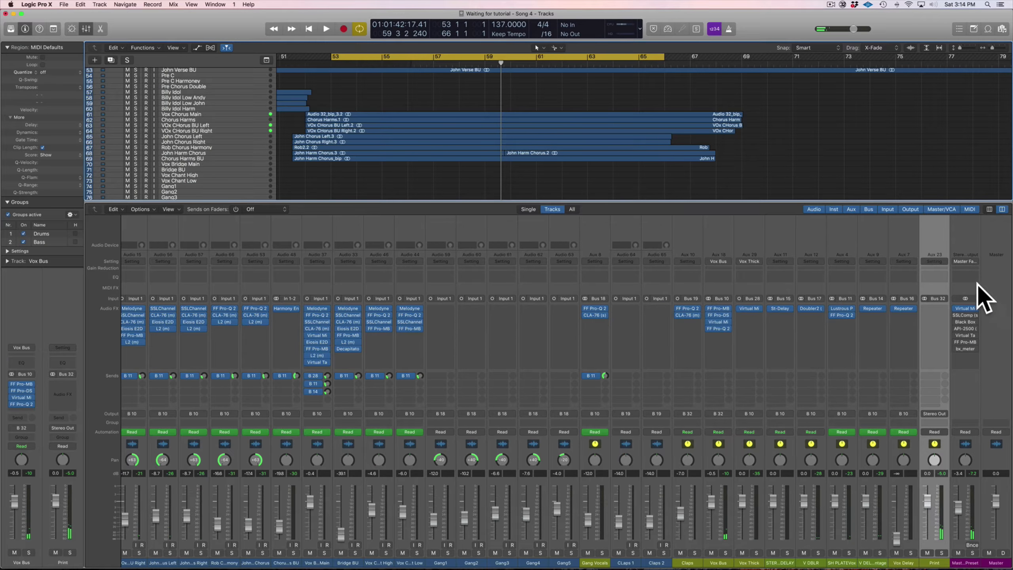
Open the SSLComp plug-in on the master output, move its window to the middle of the screen and activate it.
left_click(966, 316)
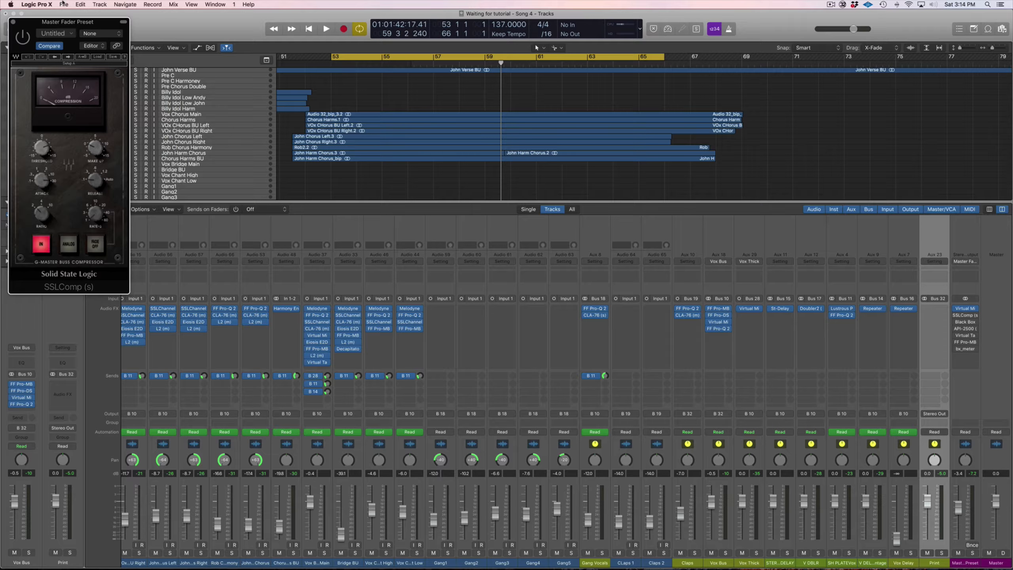
left_click_drag(56, 24, 570, 182)
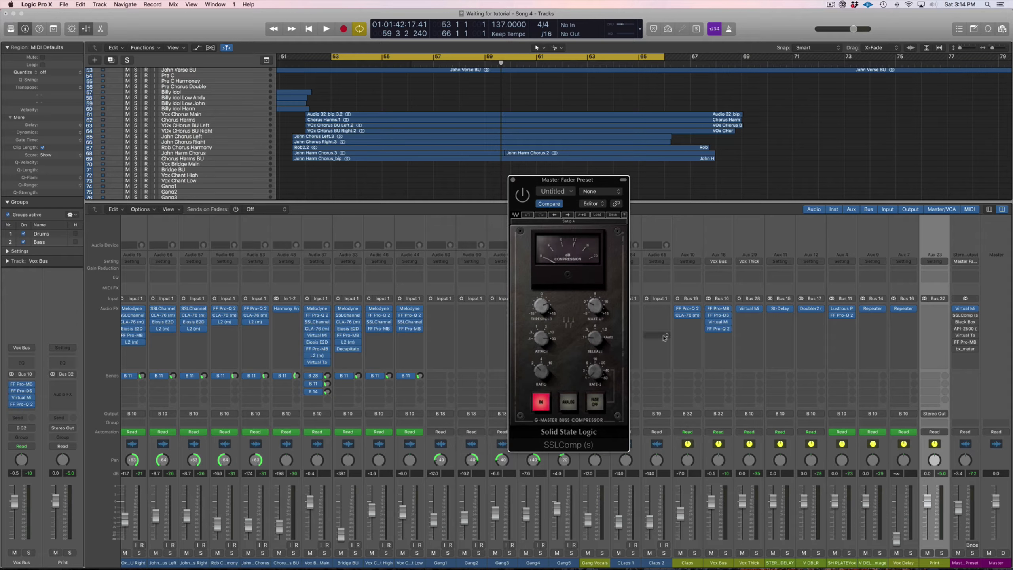
left_click_drag(568, 179, 572, 178)
left_click(523, 195)
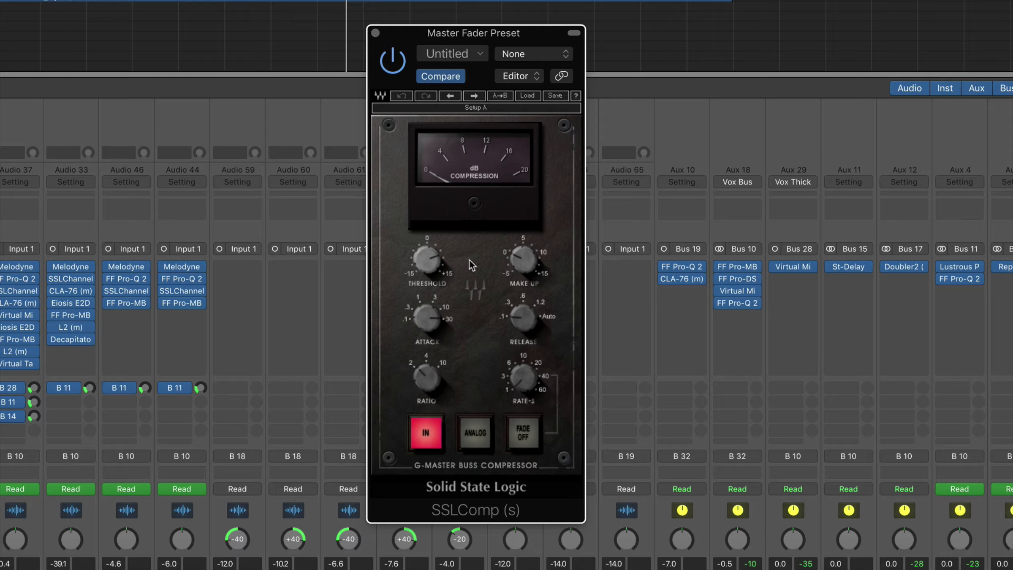
Compare the mix with the SSLComp bypassed and active during playback, leave it active and close its window.
mouse_move(446, 323)
mouse_move(524, 324)
left_click(40, 1)
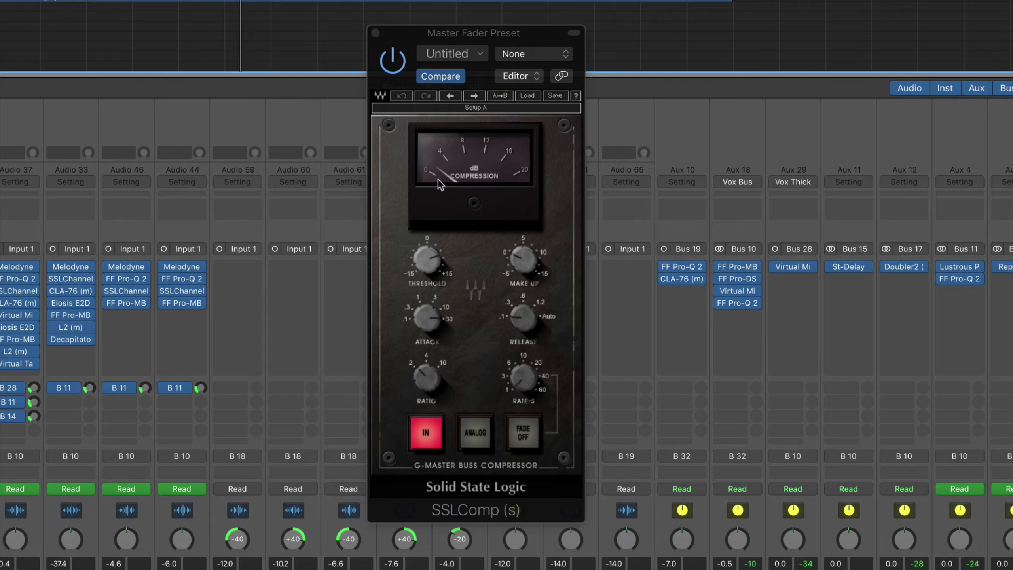
left_click(392, 61)
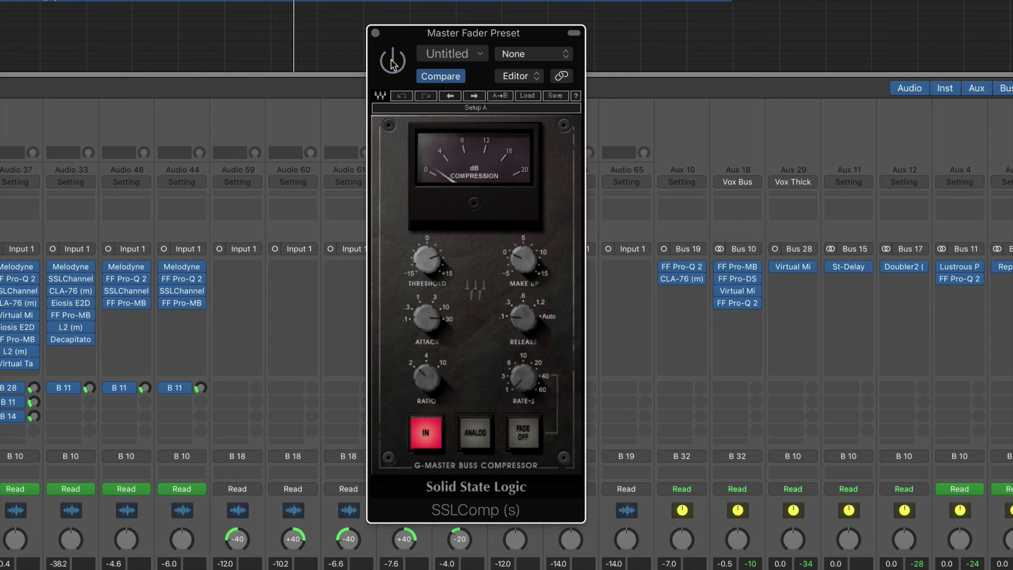
left_click(392, 61)
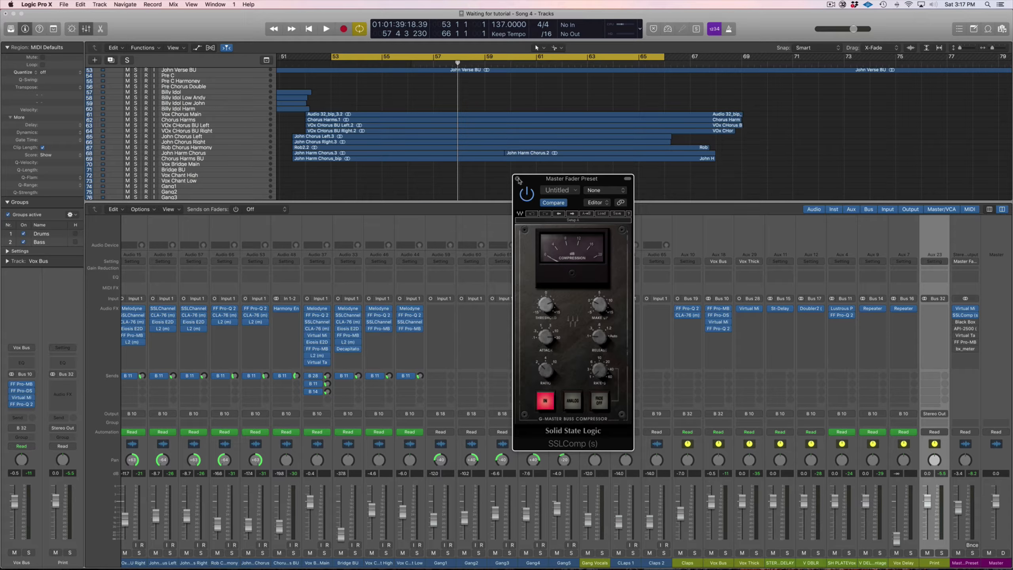
left_click(518, 178)
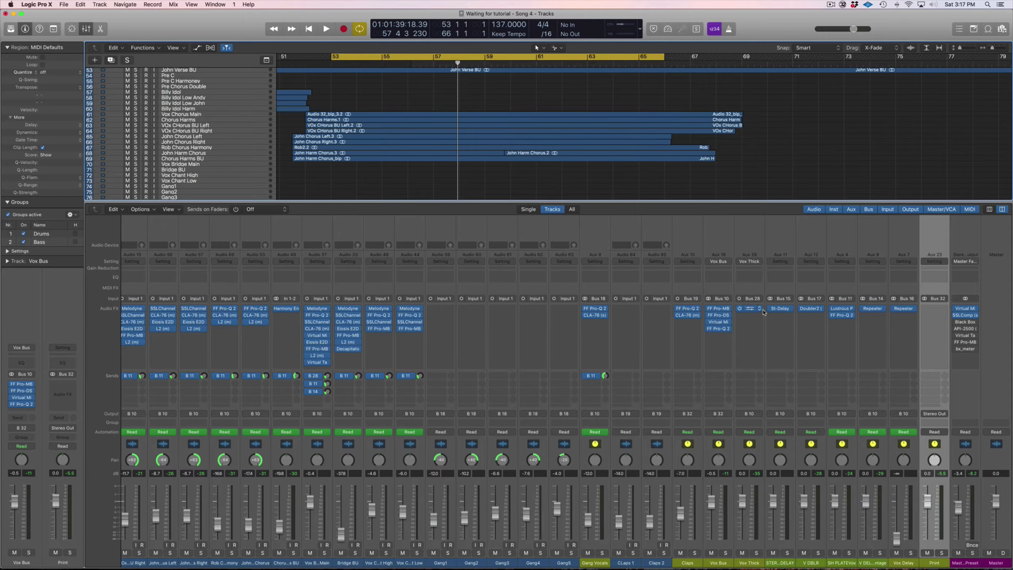
Open and activate the master output's Black Box Analog Design HG-2, audition it over the chorus loop and close its window.
left_click(965, 322)
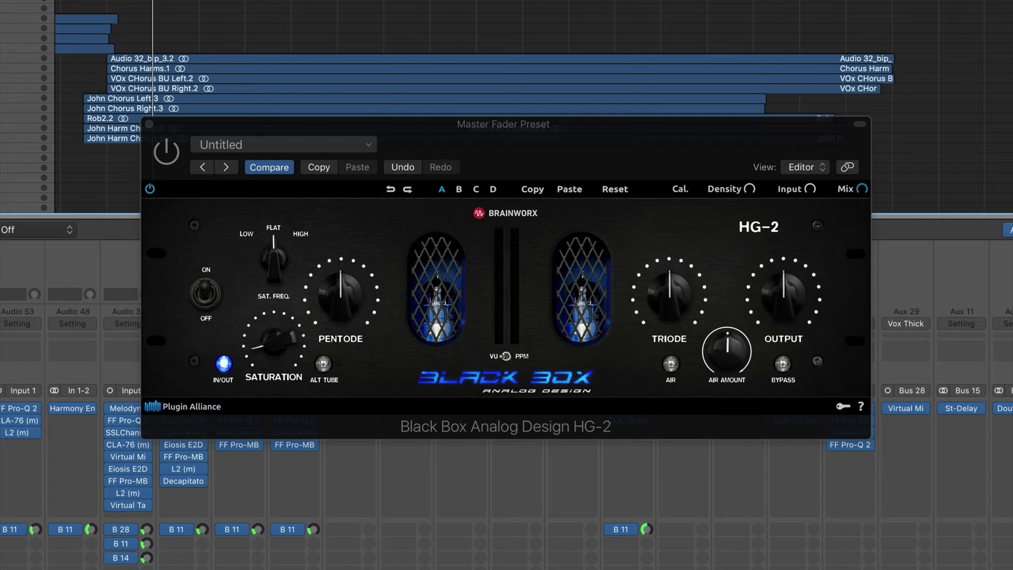
key("space")
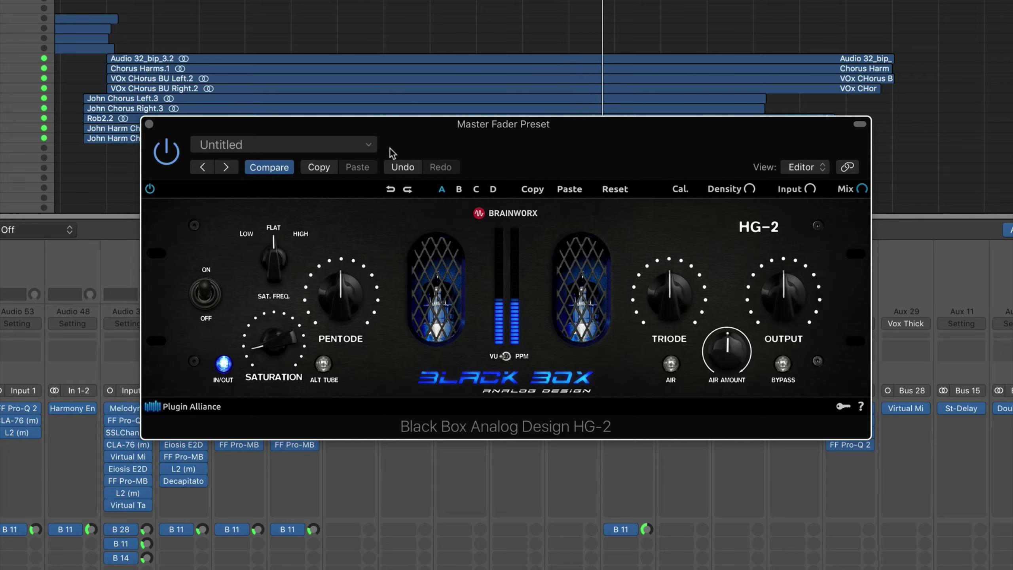
key("space")
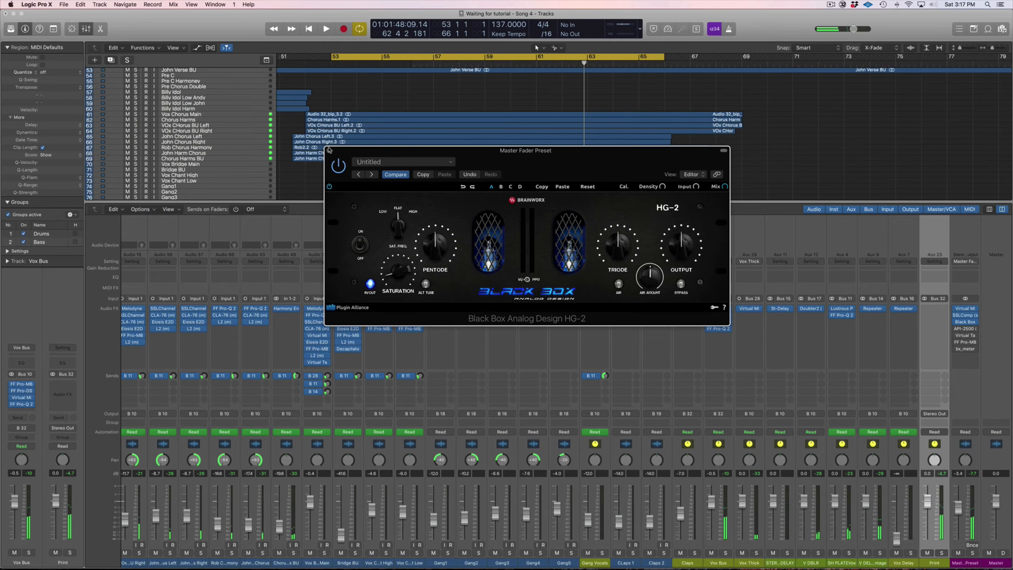
left_click(329, 151)
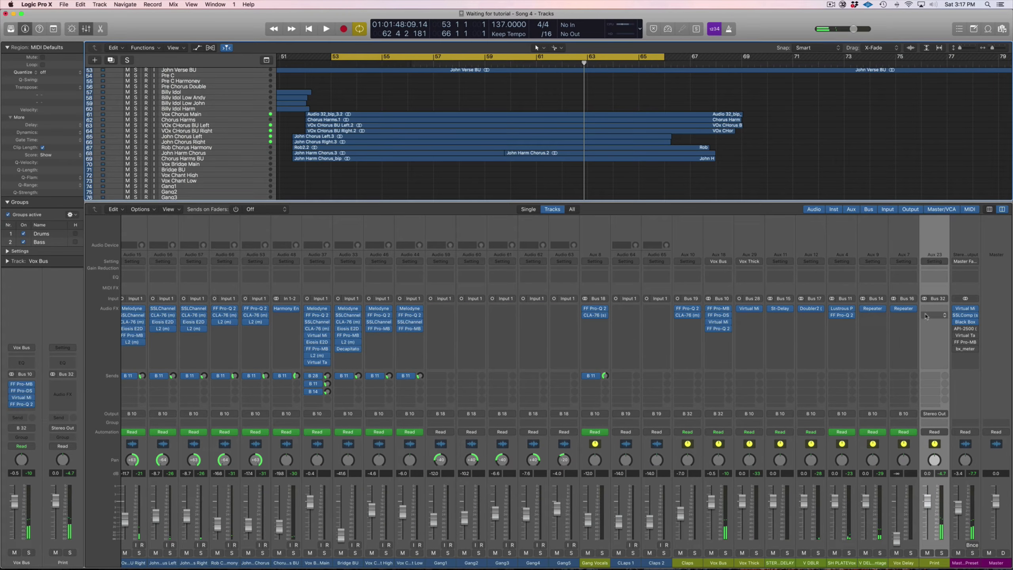
Open the API-2500 compressor on the master output, activate it and move its window over the middle of the mixer.
left_click(960, 328)
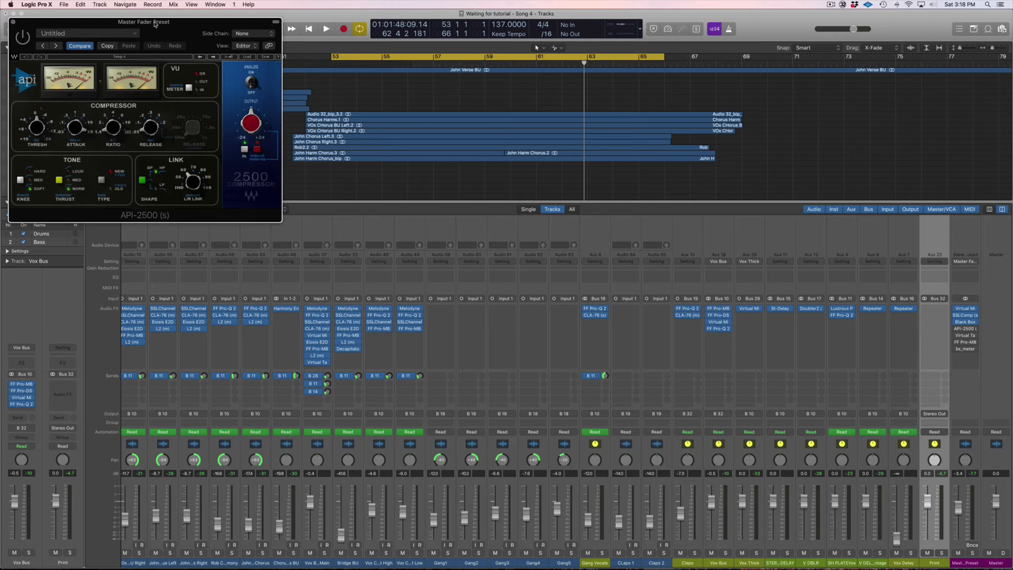
left_click_drag(156, 25, 256, 102)
left_click_drag(207, 63, 667, 218)
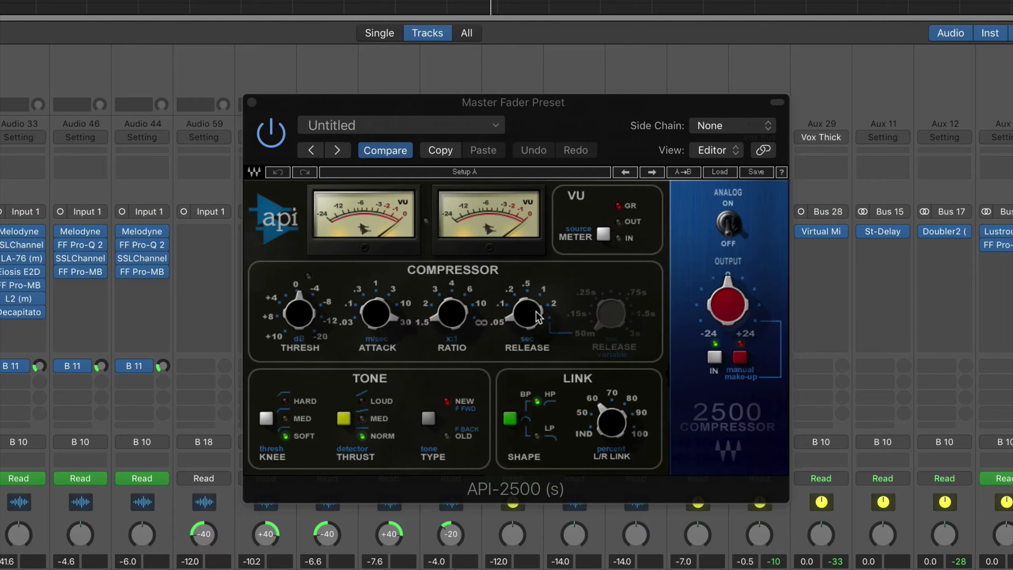
mouse_move(528, 325)
mouse_move(612, 419)
Move the API-2500 window aside and compare the mix with the compressor bypassed and active, leaving it switched on.
left_click_drag(344, 100, 241, 76)
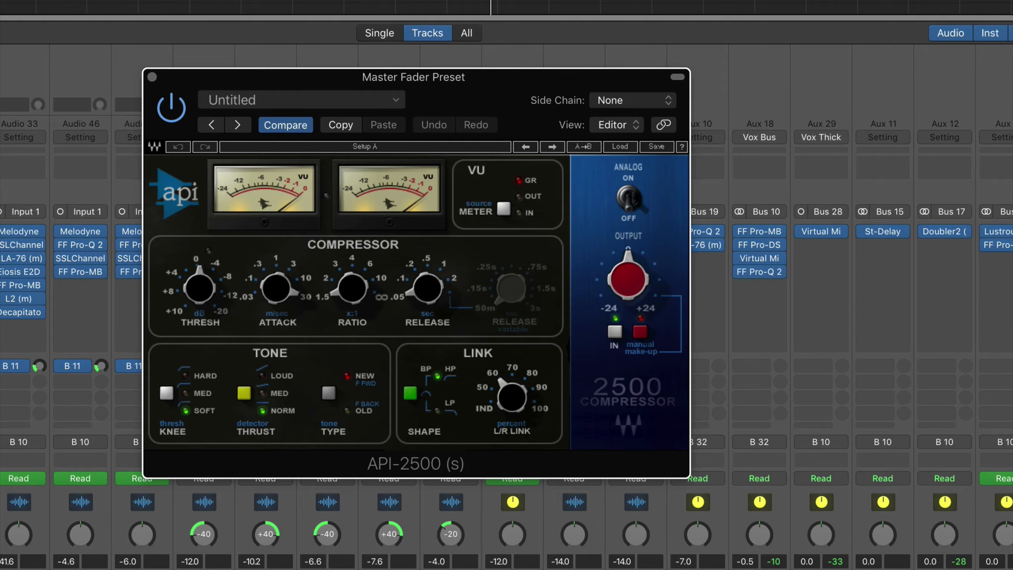
left_click(172, 108)
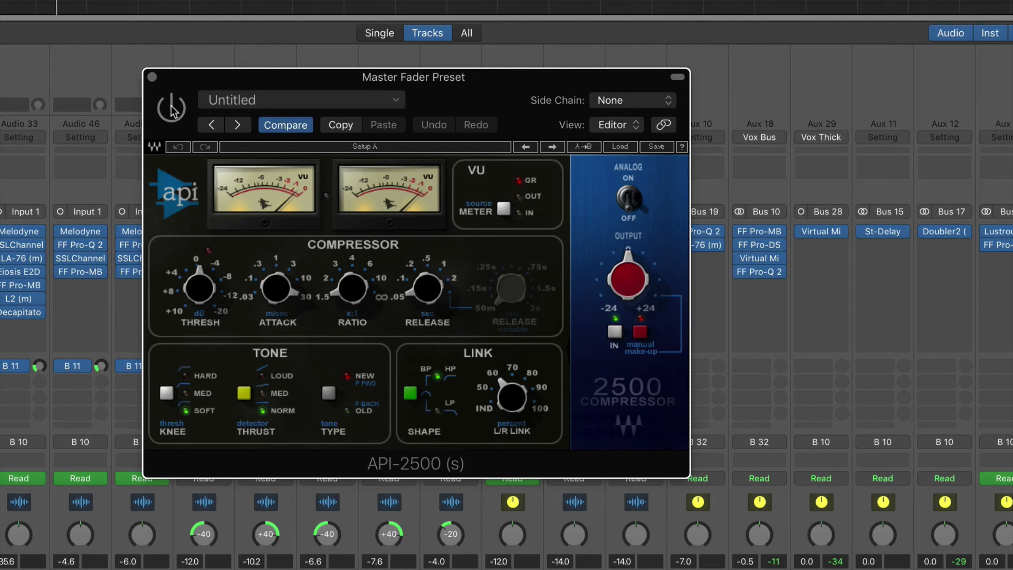
left_click(171, 107)
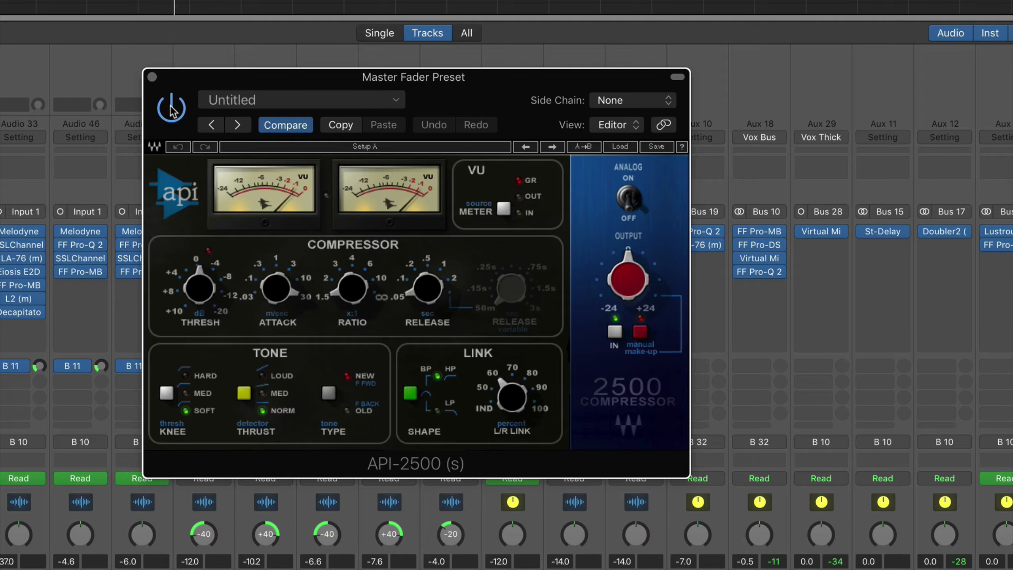
Compare the chorus mix once more with the API-2500 bypassed and active, leave it active and close its window.
left_click(172, 107)
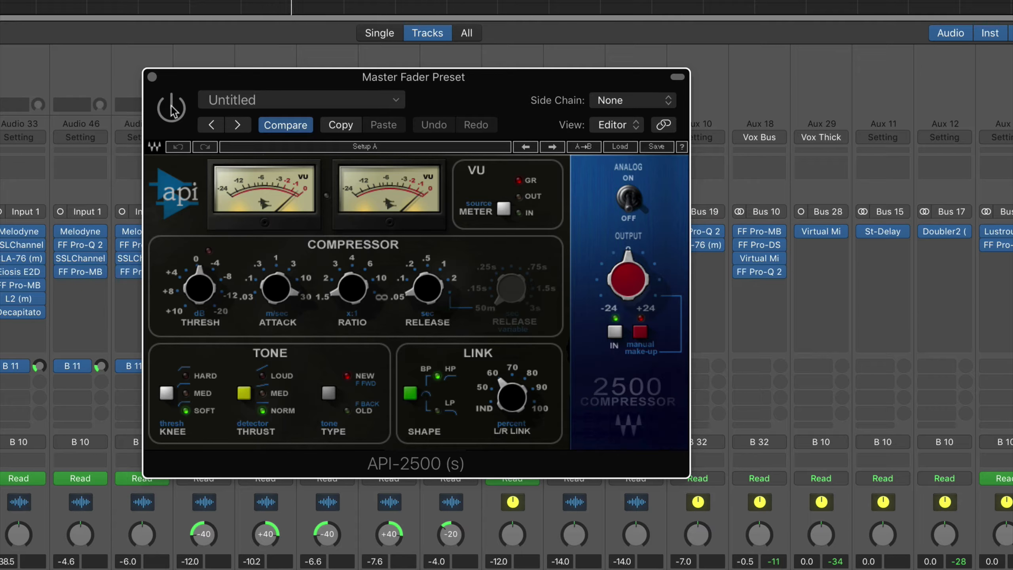
left_click(171, 107)
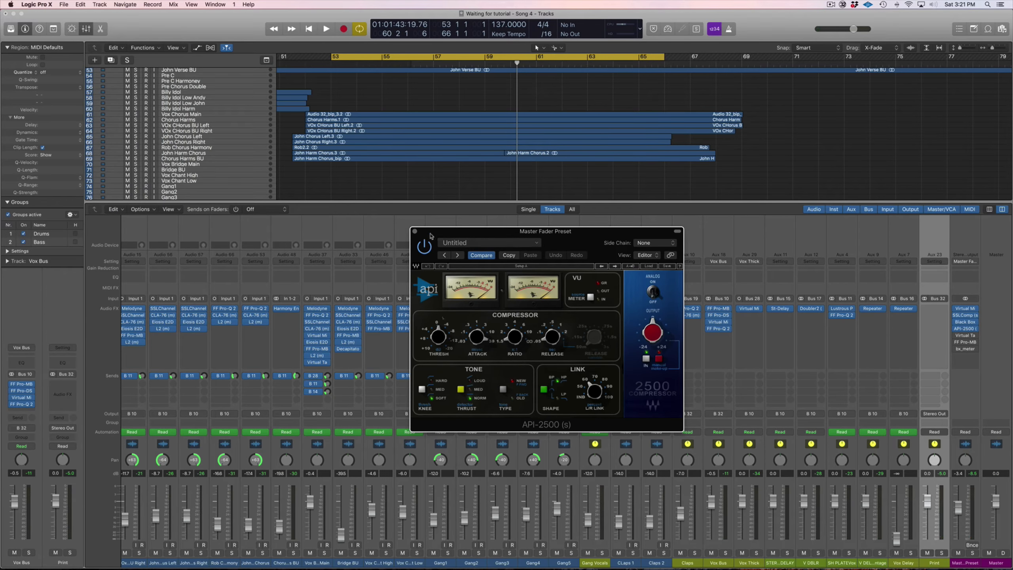
left_click(415, 233)
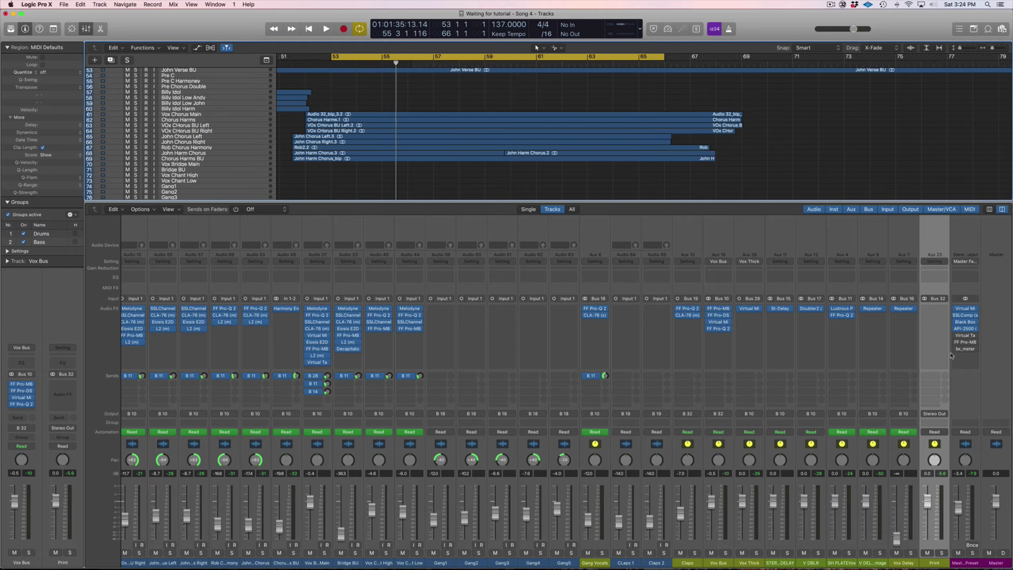
Open the master output's Virtual Tape Machines, reposition its window and activate the plug-in while the chorus loop plays.
left_click(965, 336)
left_click_drag(515, 110, 541, 146)
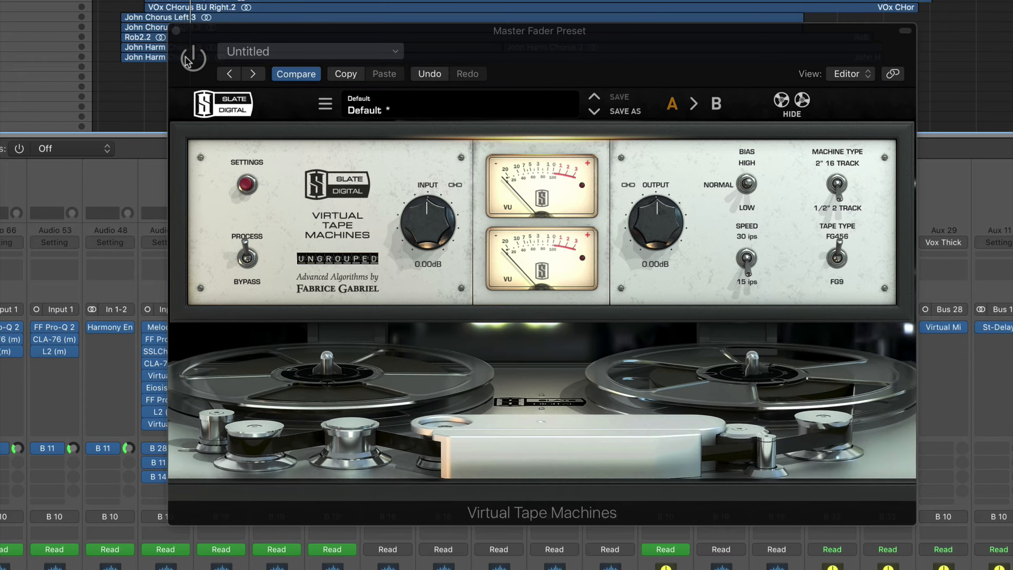
key("space")
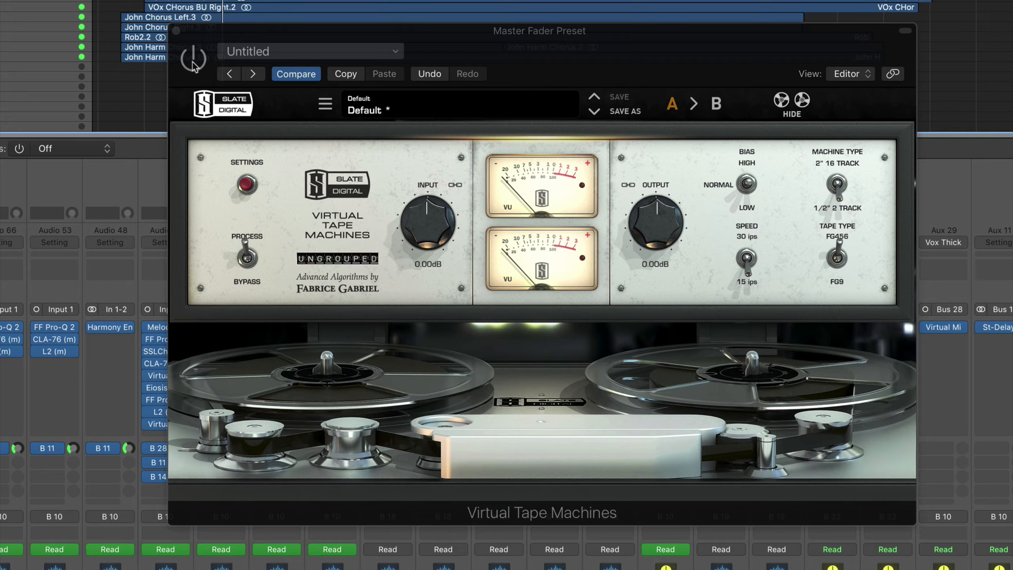
left_click(193, 60)
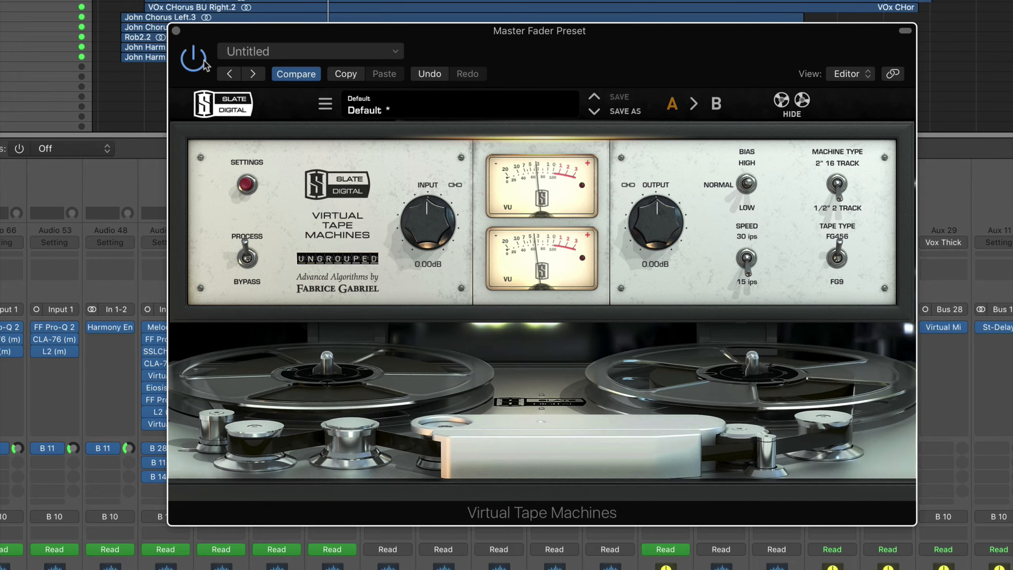
Compare the mix with the Virtual Tape Machines bypassed and active, leave it active and close its window.
left_click(205, 60)
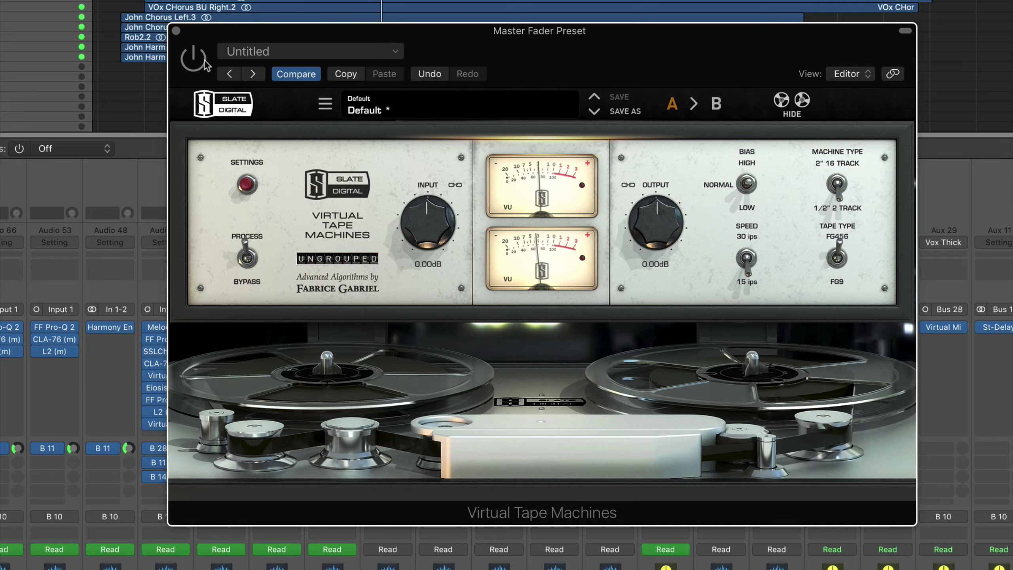
left_click(204, 61)
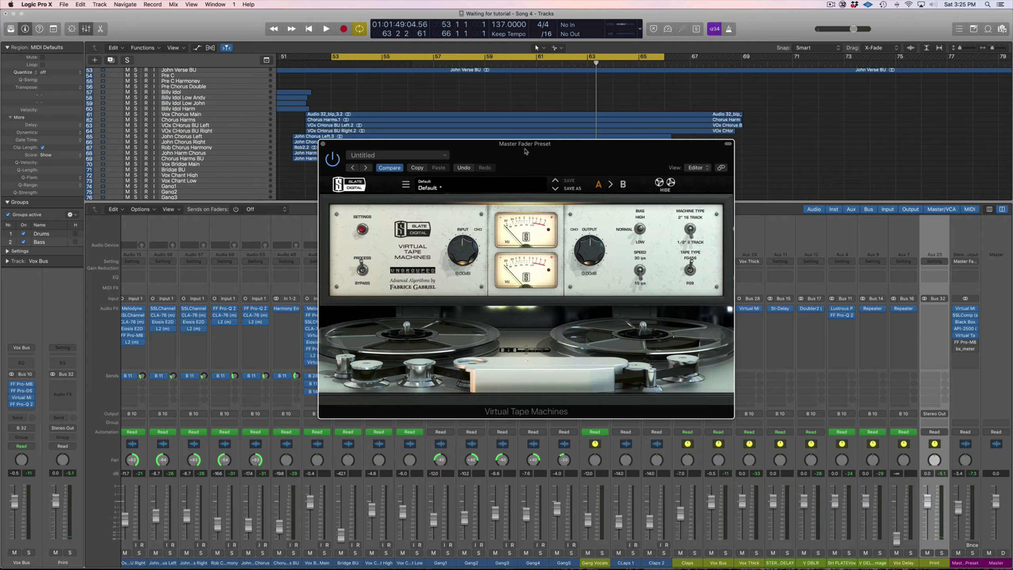
left_click_drag(530, 151, 538, 158)
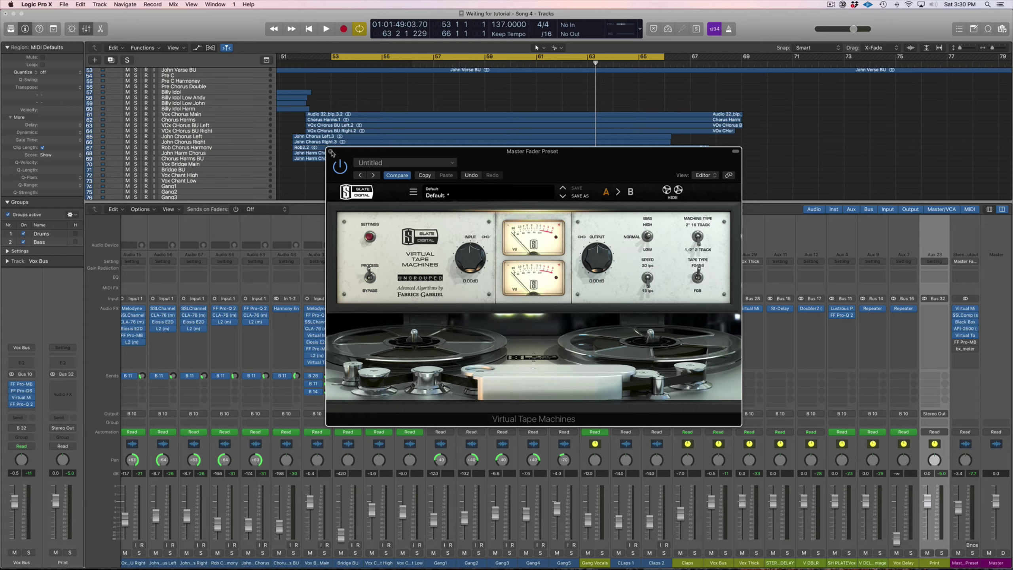
left_click(331, 152)
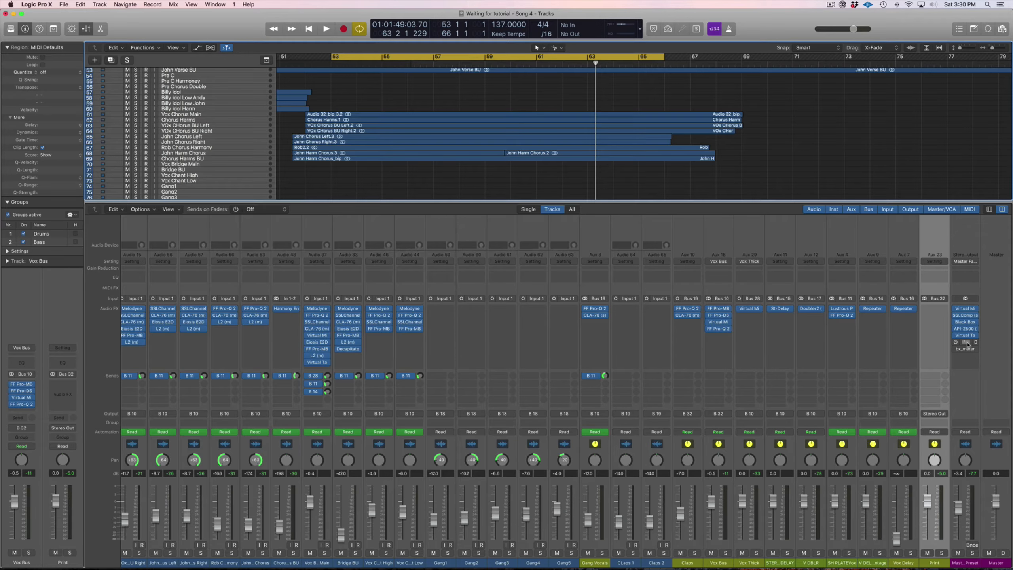
Open the master output's FF Pro-MB, move its window up and examine the green and blue bands of the Joel Master Bus MB preset.
left_click(965, 343)
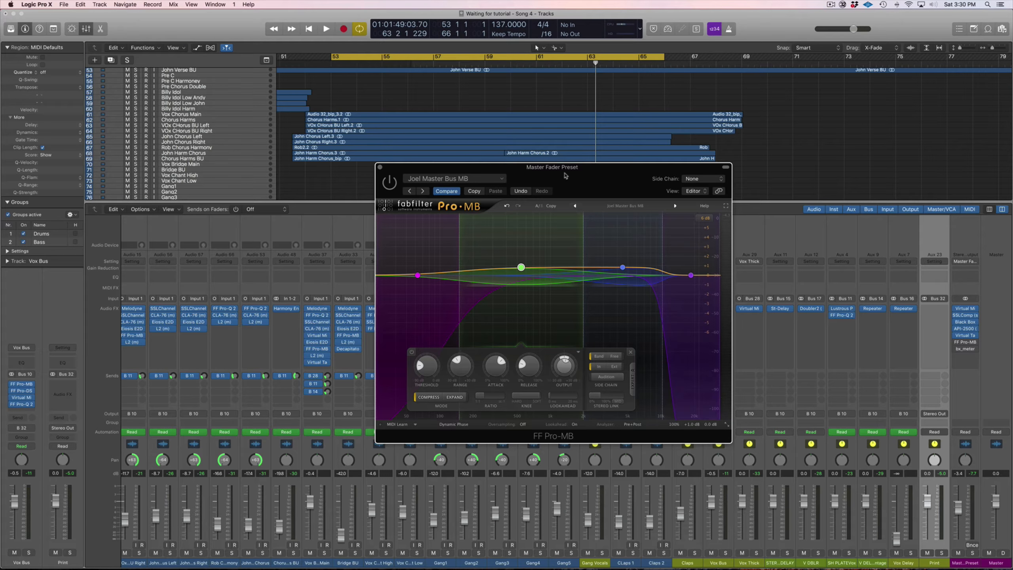
left_click_drag(564, 175, 562, 155)
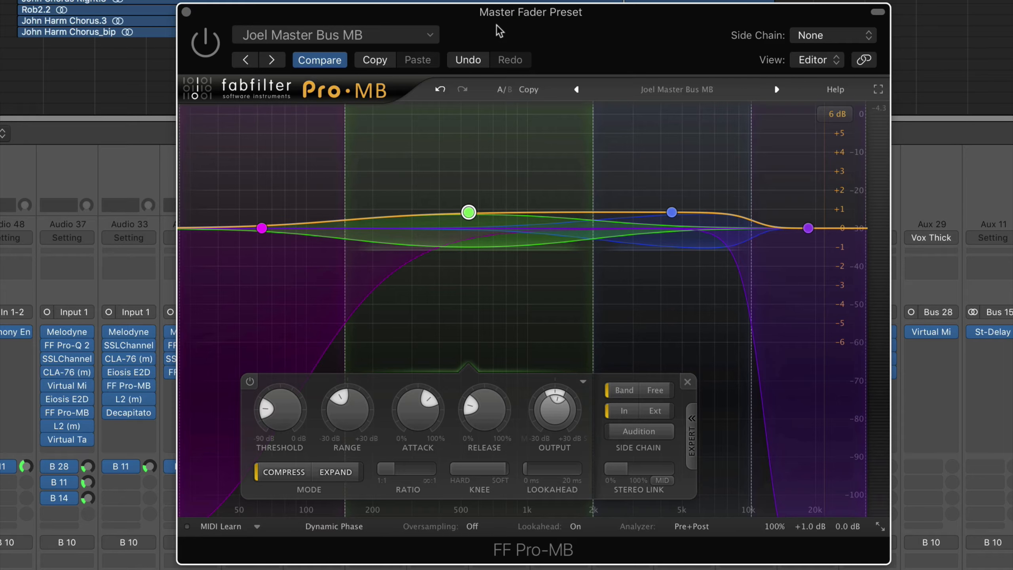
mouse_move(467, 213)
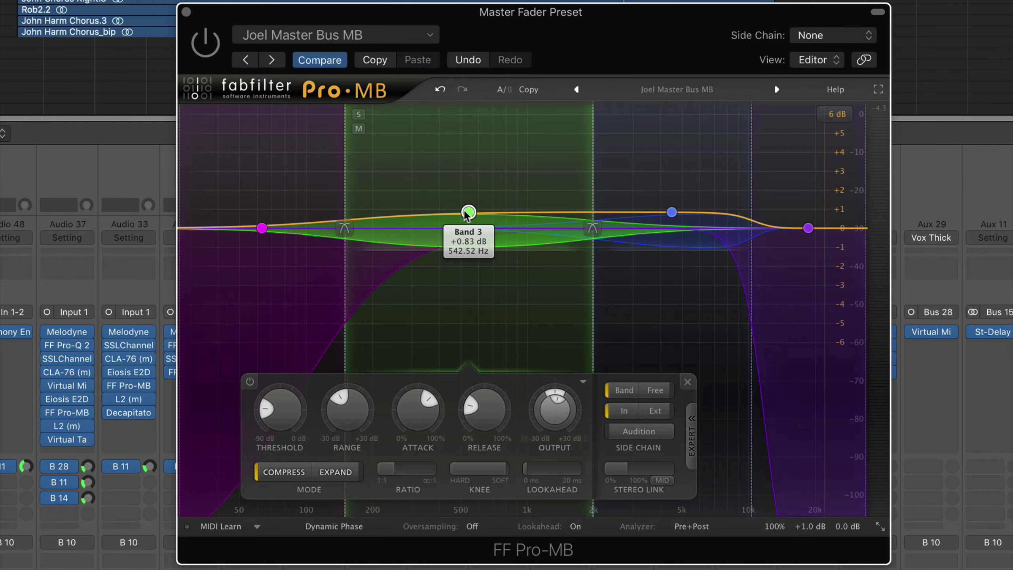
mouse_move(672, 218)
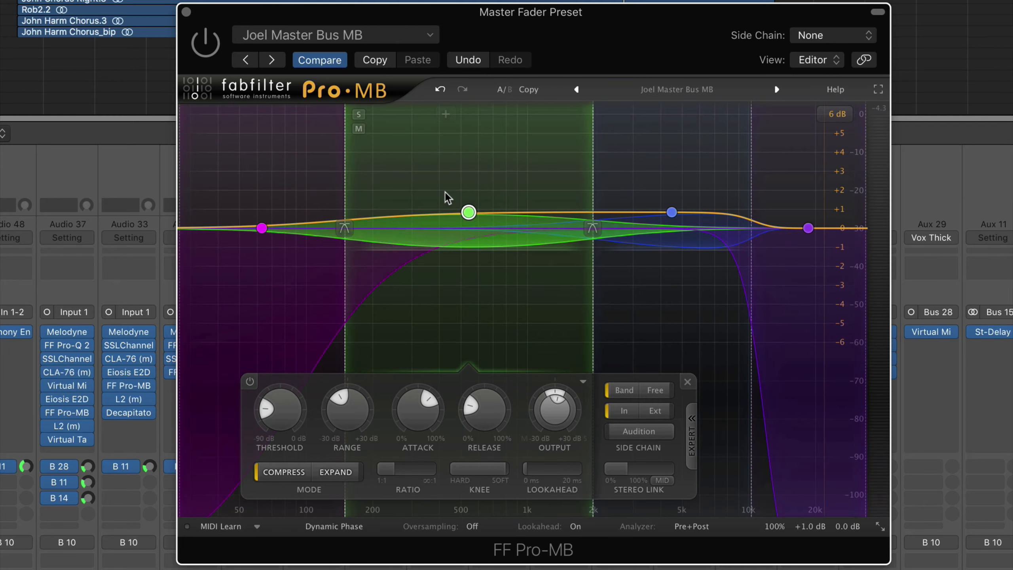
mouse_move(476, 244)
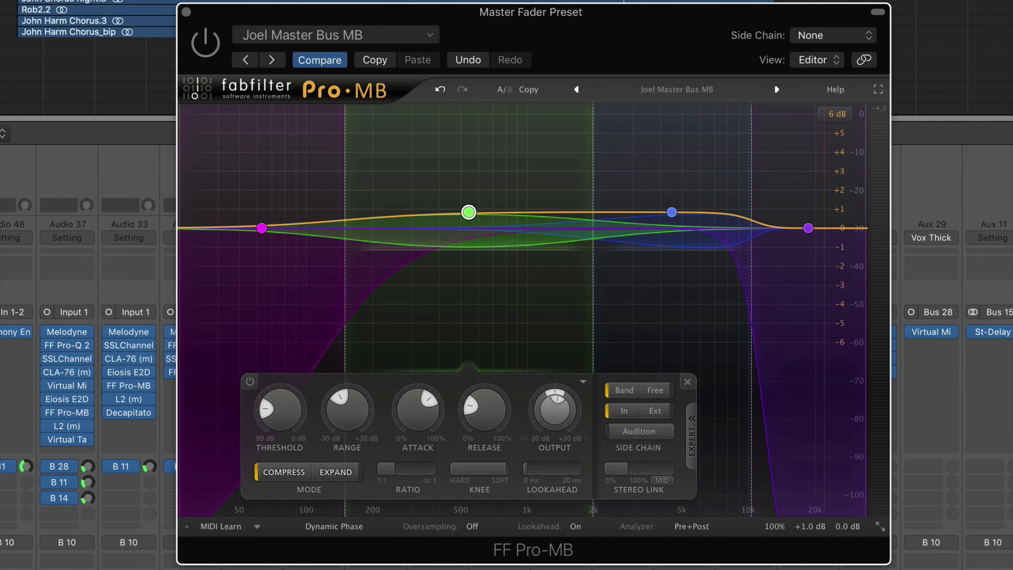
Compare the chorus loop with the FF Pro-MB active and bypassed during playback, leave it active and close its window.
key("space")
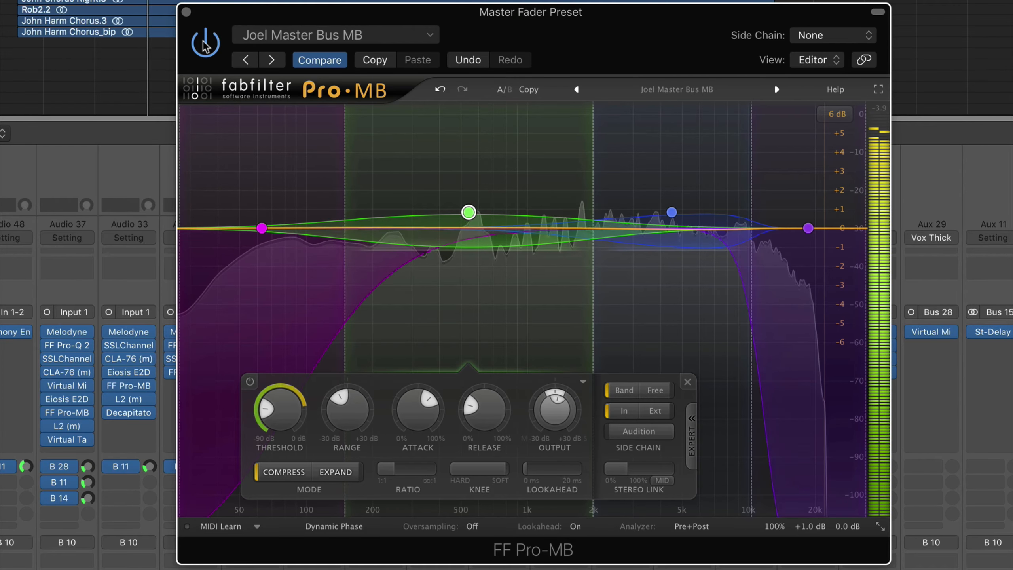
left_click(205, 45)
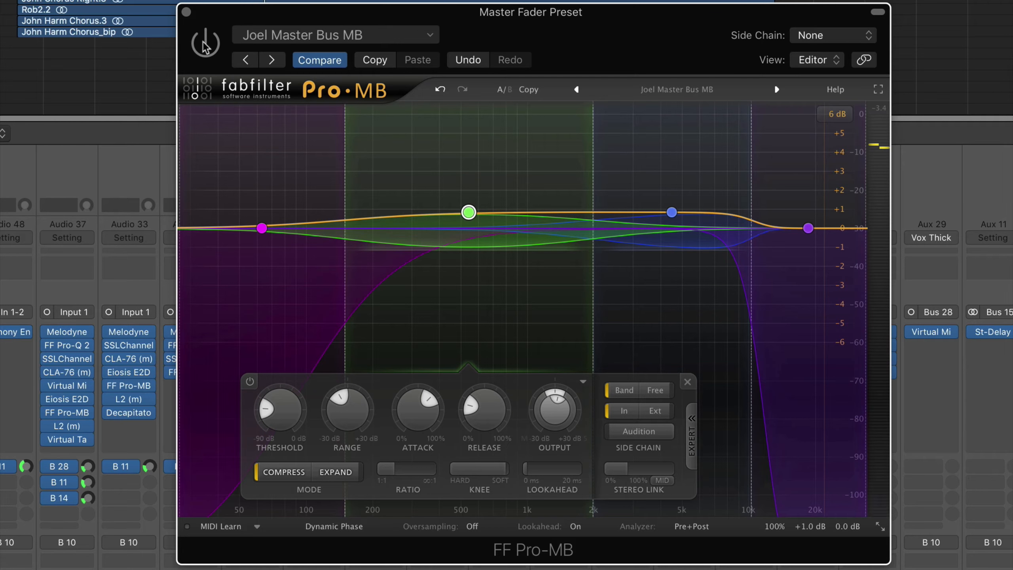
left_click(205, 45)
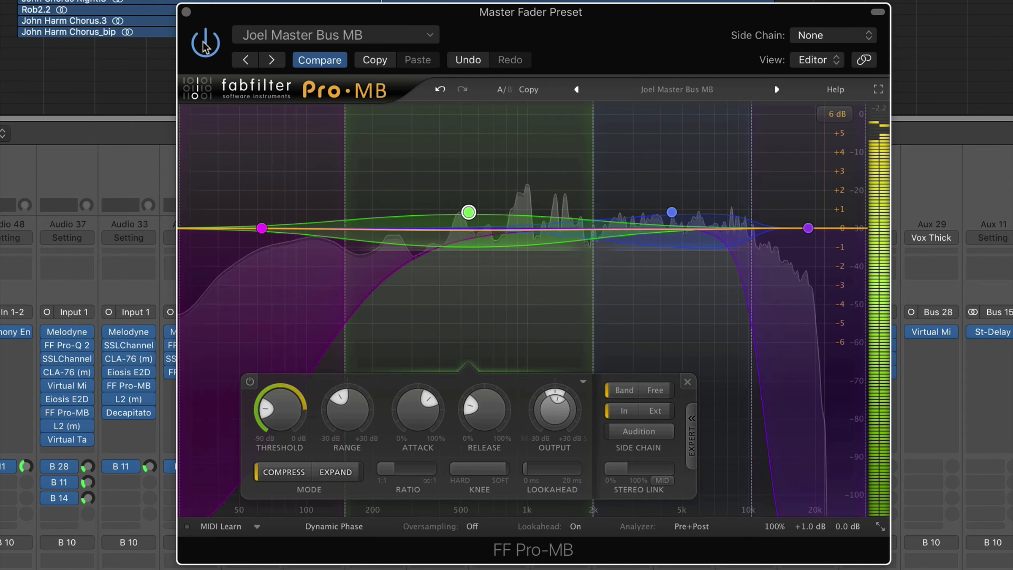
left_click(205, 44)
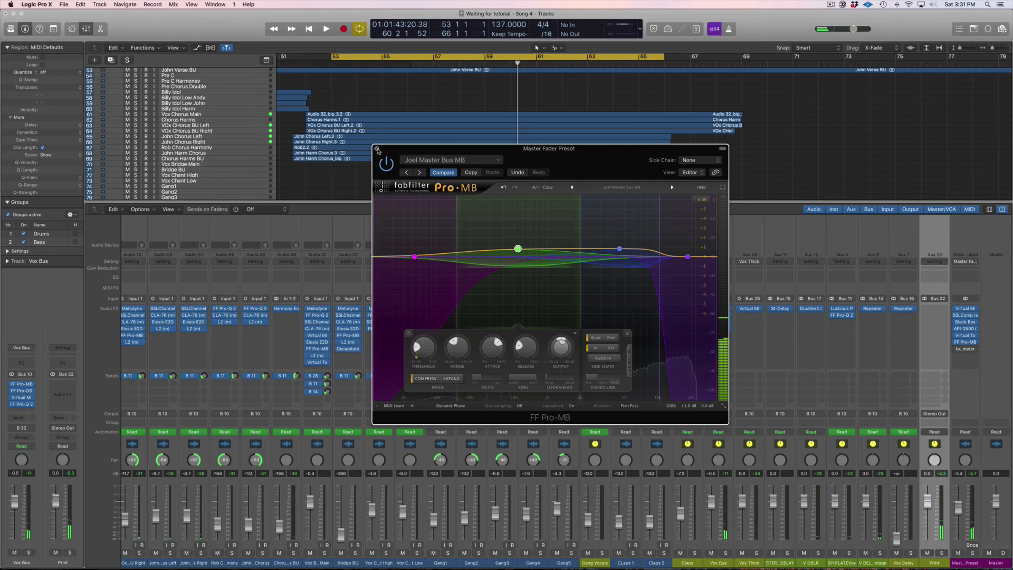
left_click(376, 148)
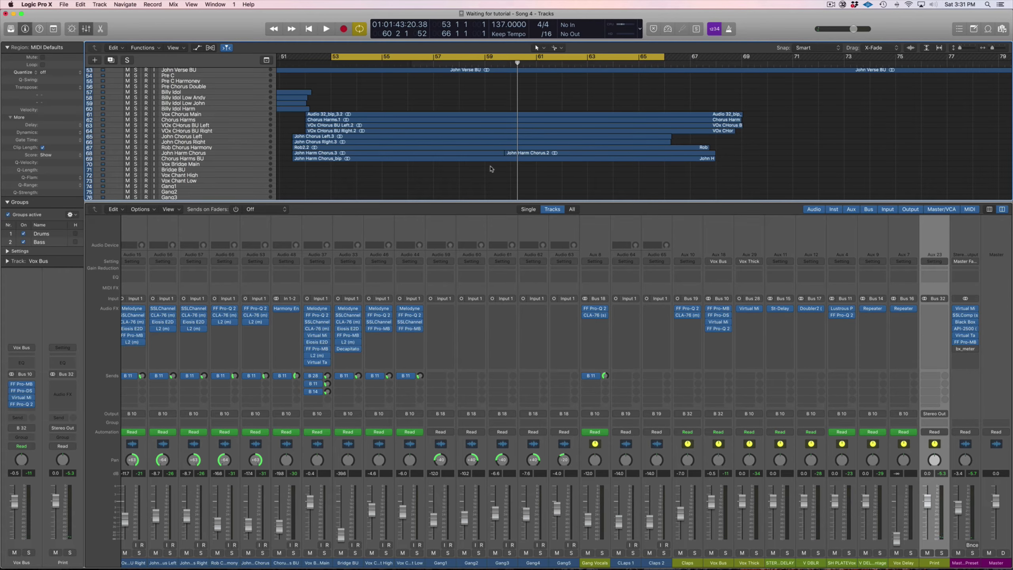